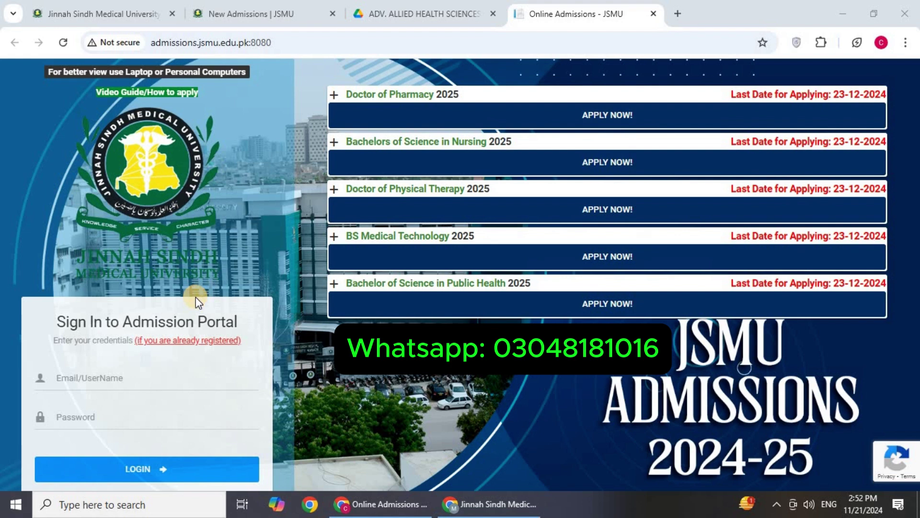
Step: Examine the Allied Health Sciences admission advertisement for programmes, eligibility criteria, form submission dates, merit formula and application procedure
click(437, 8)
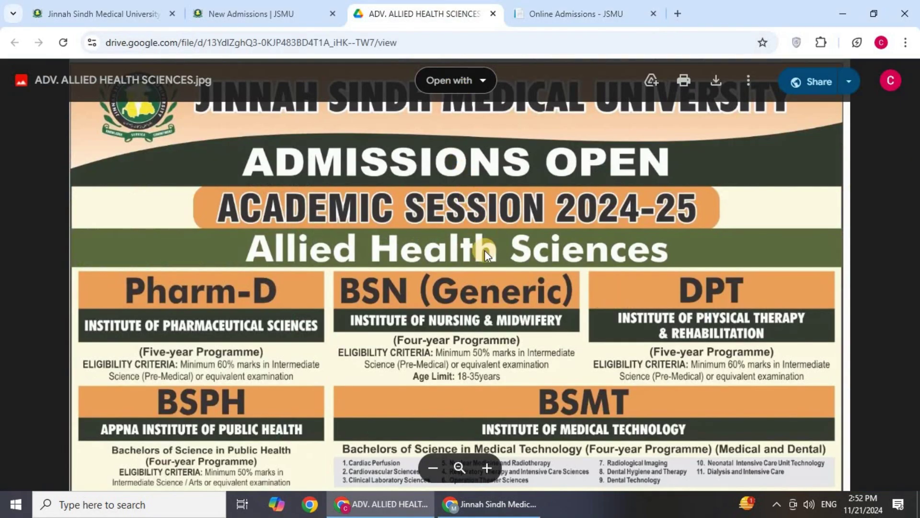
scroll(496, 176, down, 2)
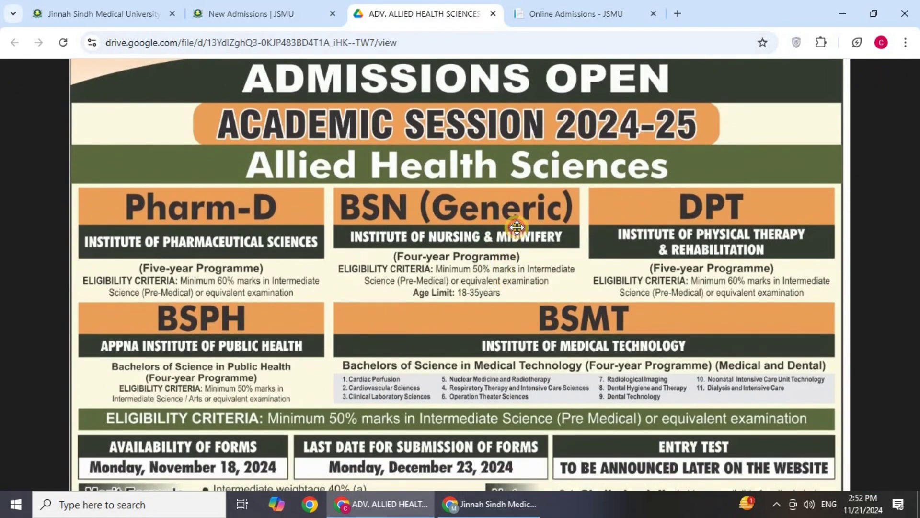
scroll(508, 230, down, 4)
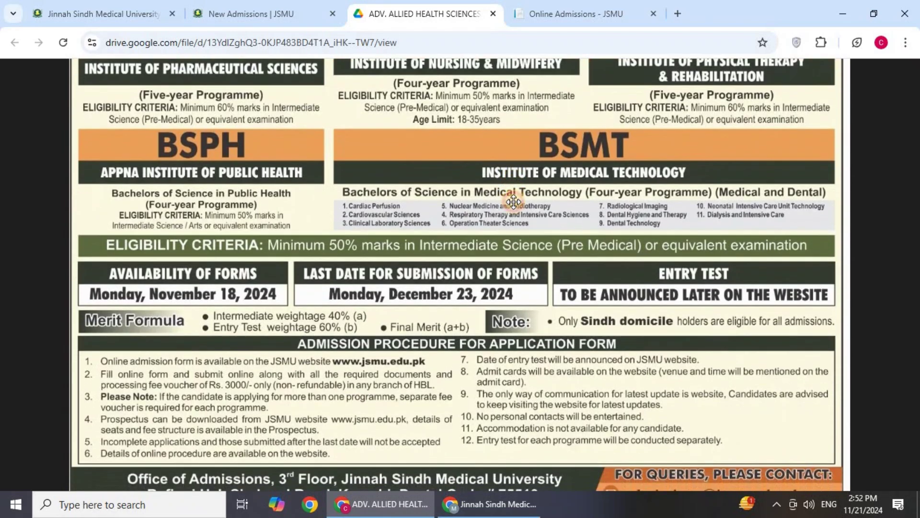
ctrl+scroll(509, 249, up, 2)
scroll(509, 249, down, 3)
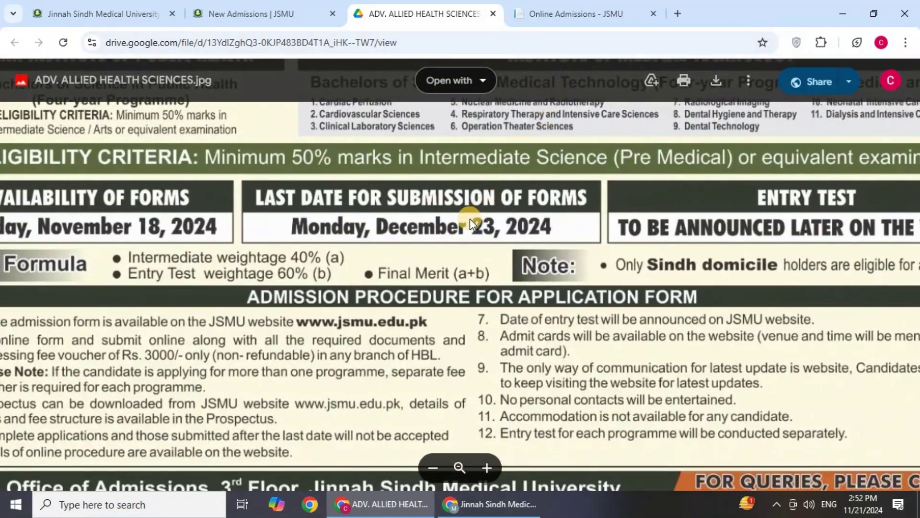
drag(427, 228, 450, 237)
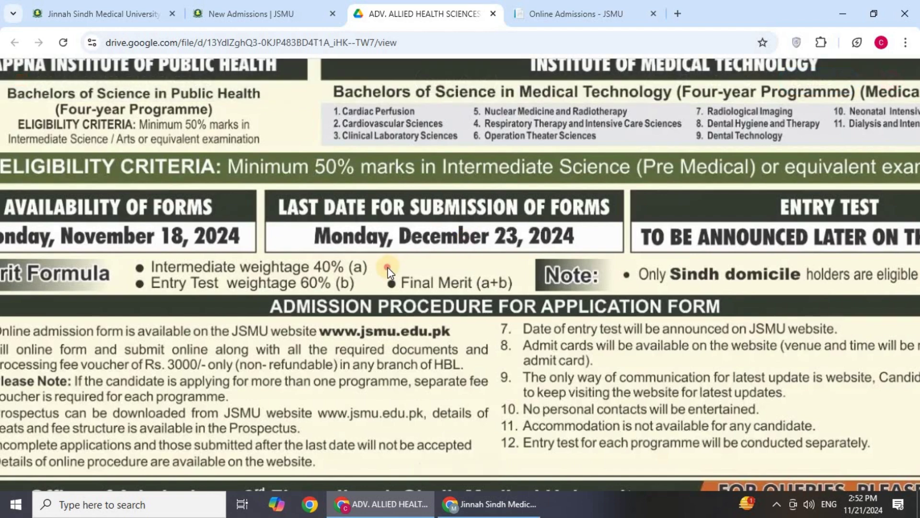
drag(389, 266, 445, 265)
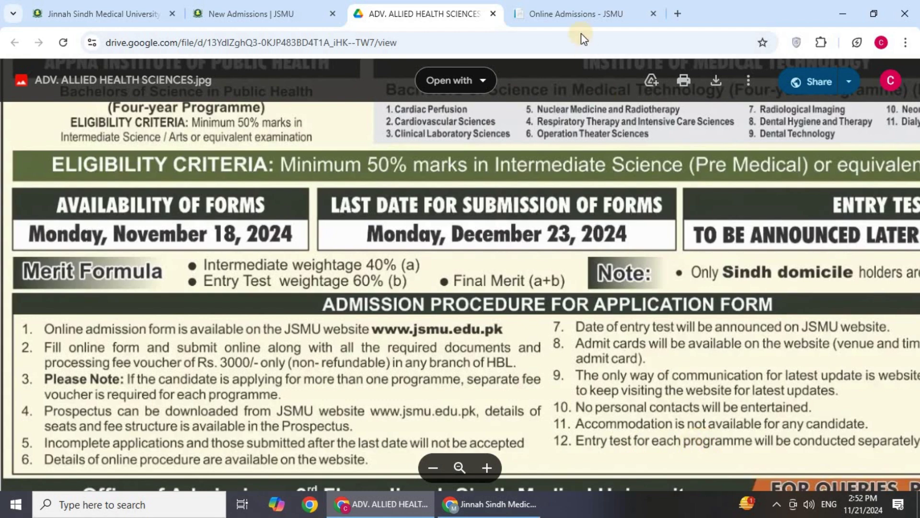
Step: Return to the online admissions portal and open the new candidate registration form for Bachelors of Science in Nursing 2025
click(570, 5)
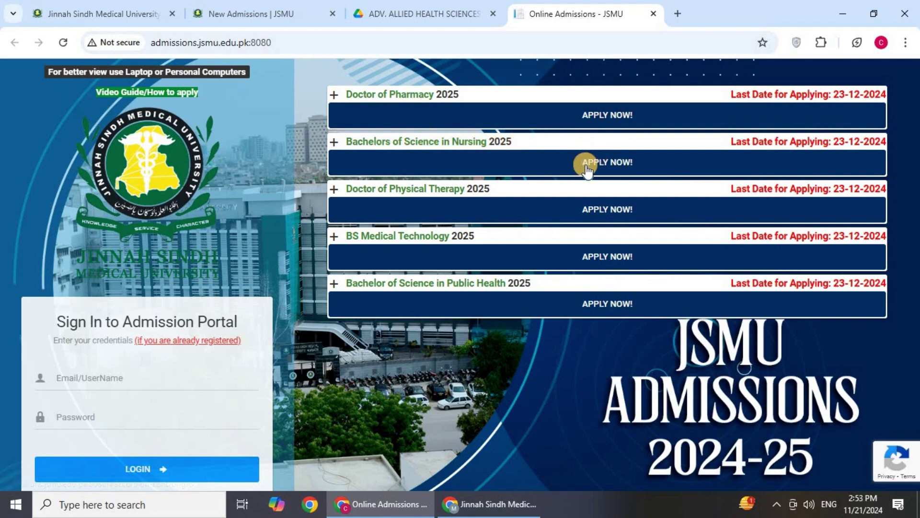
click(607, 165)
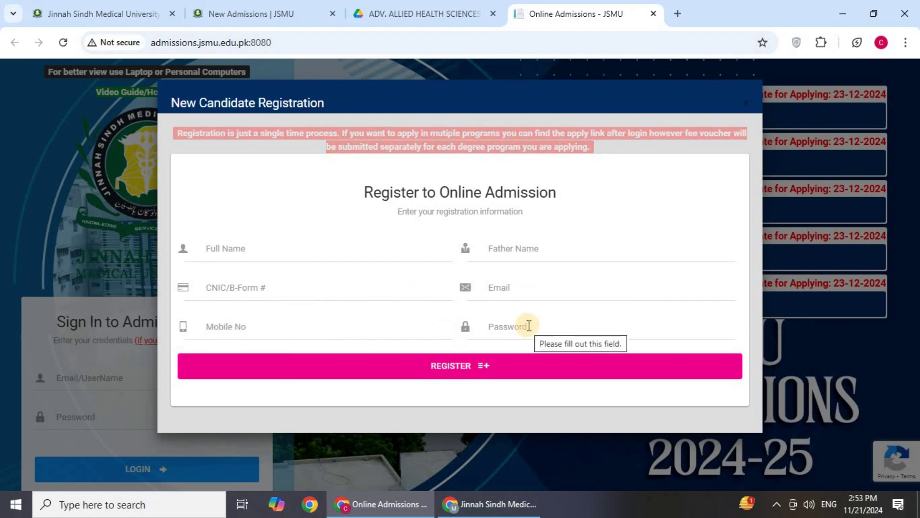
Step: Check the New Registration JSMU email in Gmail, return to the admissions portal and close the empty registration form
click(497, 511)
click(370, 11)
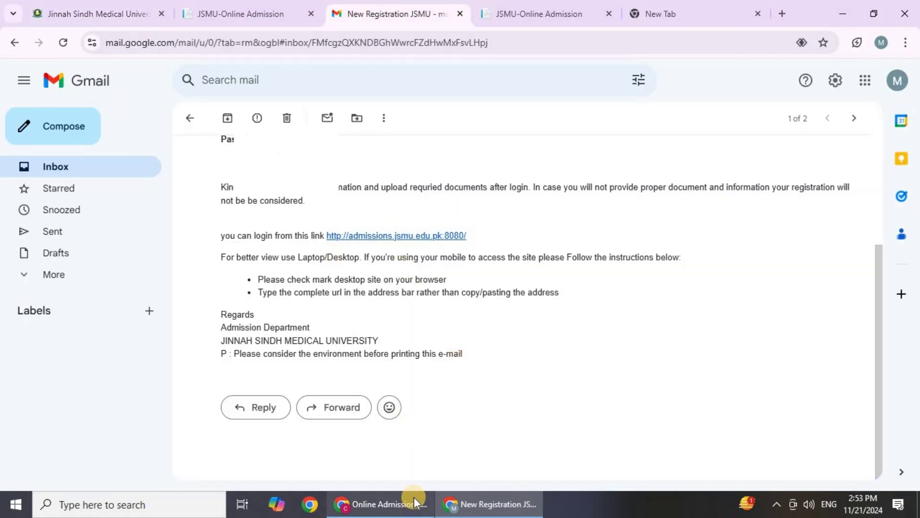
click(383, 512)
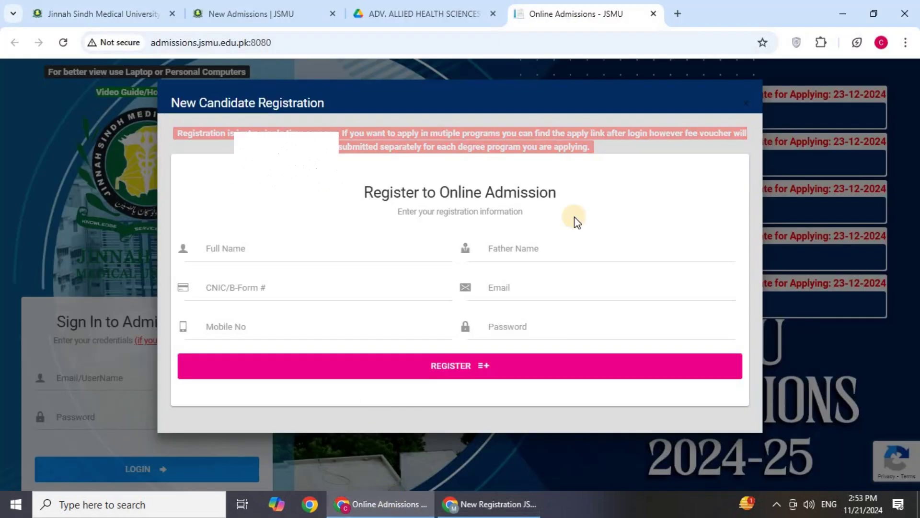
click(772, 218)
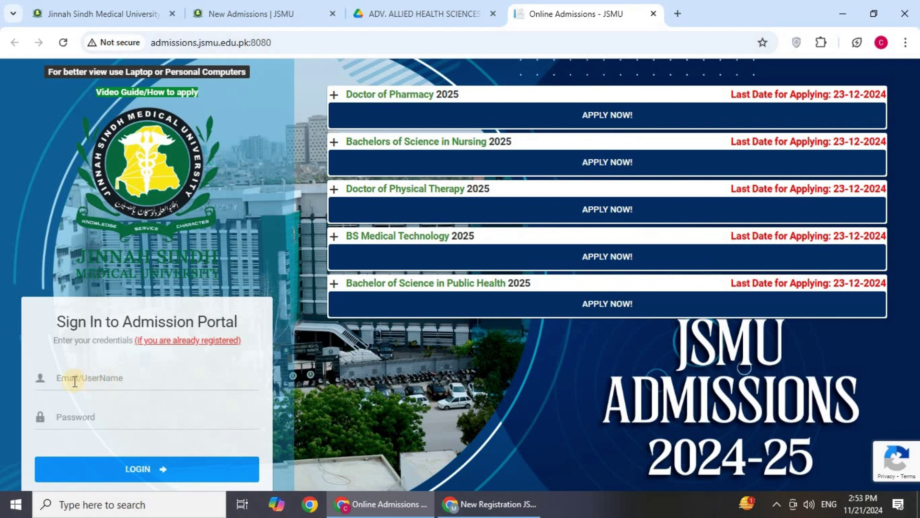
Step: Locate the portal's username and password sign-in fields, and switch to the already logged-in applicant profile in the other browser window
click(126, 379)
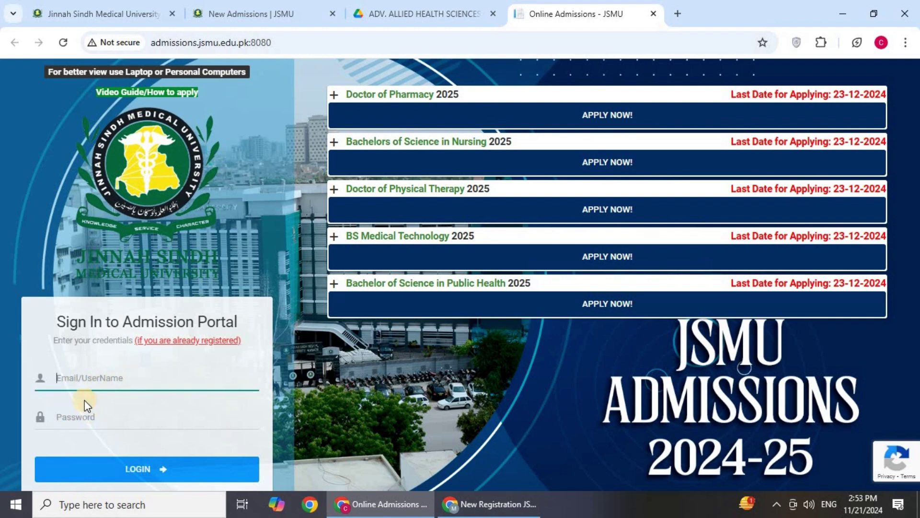
click(91, 415)
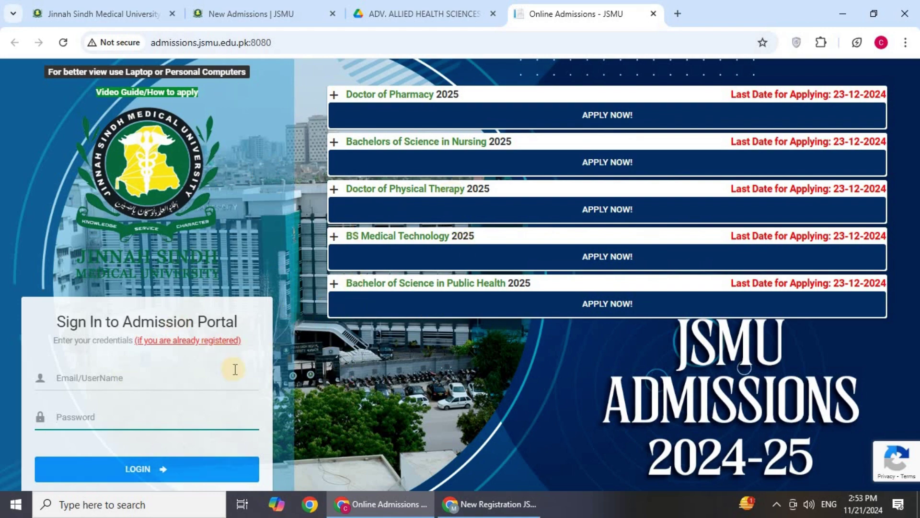
click(485, 506)
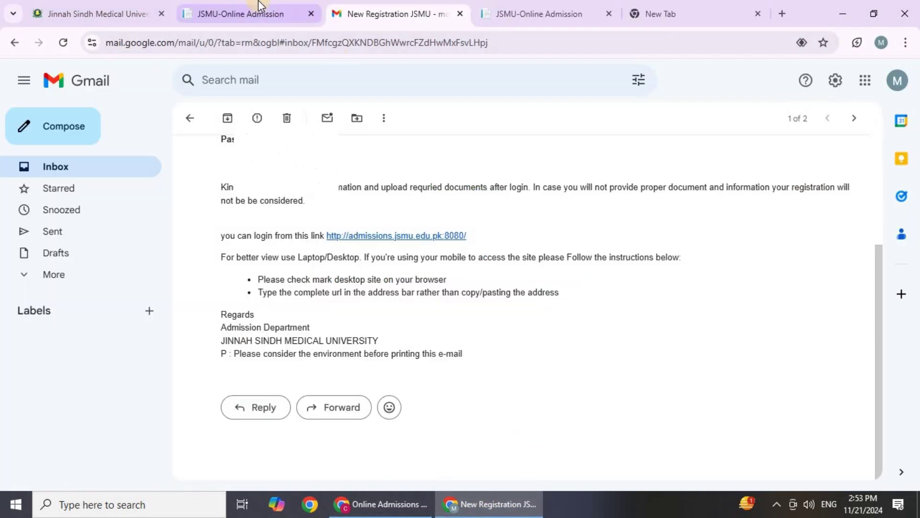
click(259, 7)
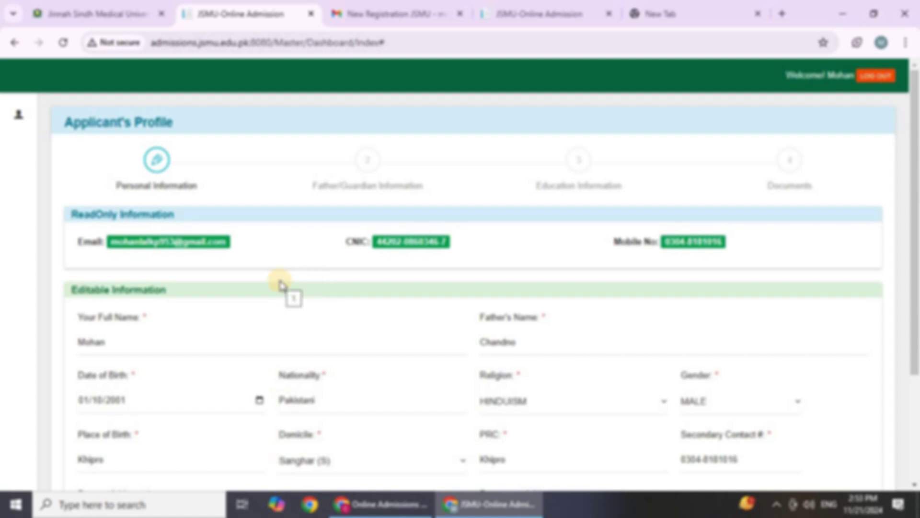
Step: Review the applicant's full name, father's name, date of birth, nationality, religion and gender in the personal information section
scroll(415, 312, down, 1)
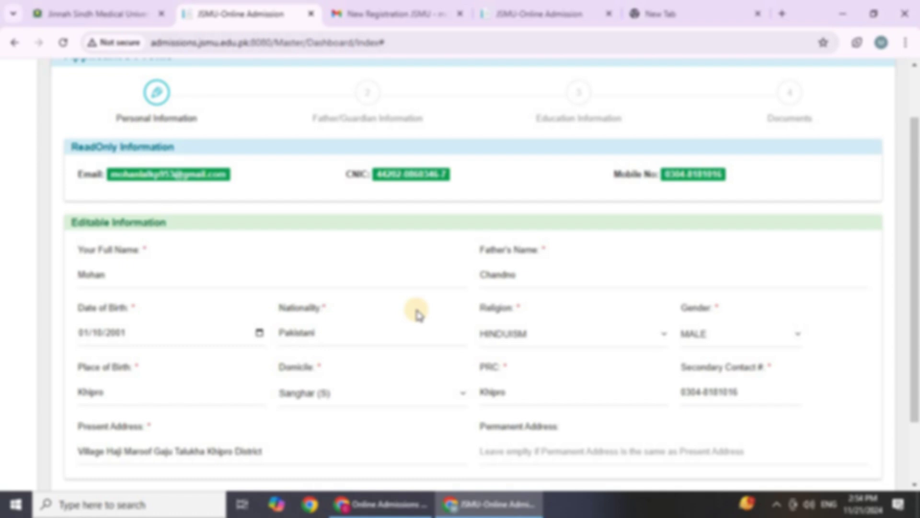
click(177, 271)
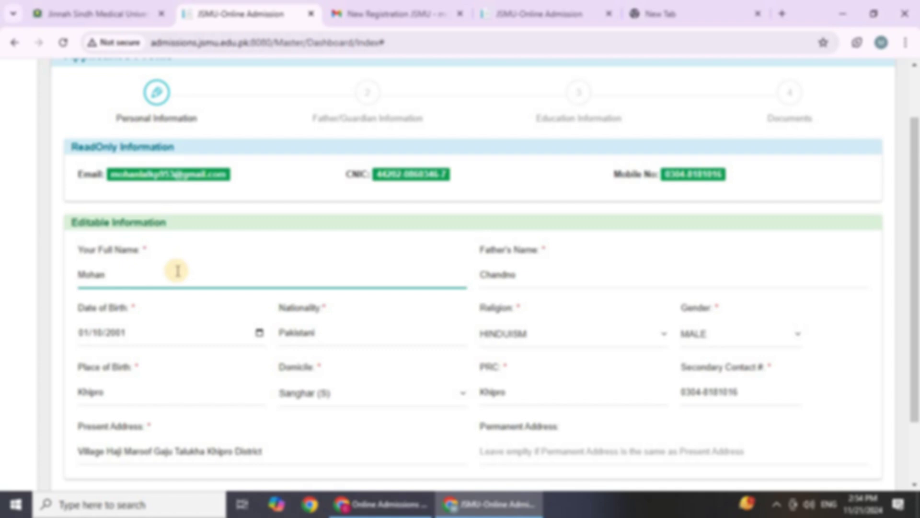
click(517, 279)
click(169, 338)
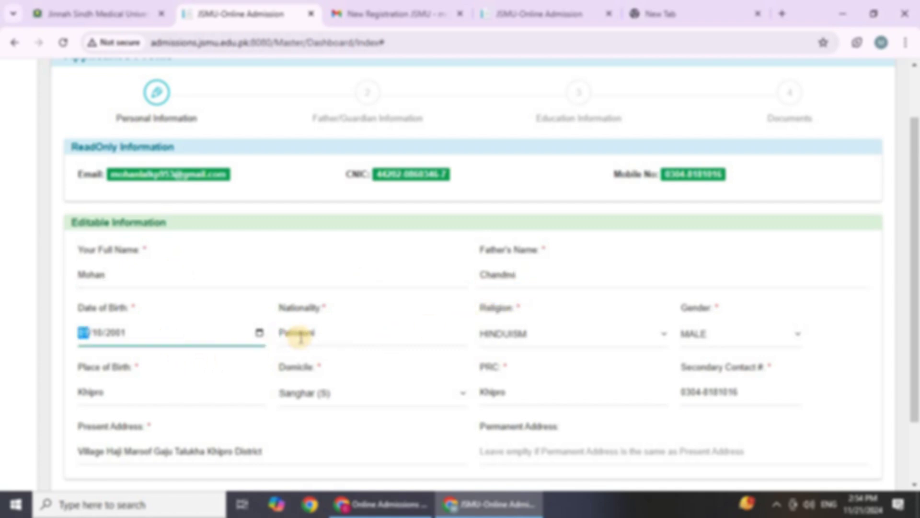
click(312, 337)
click(527, 339)
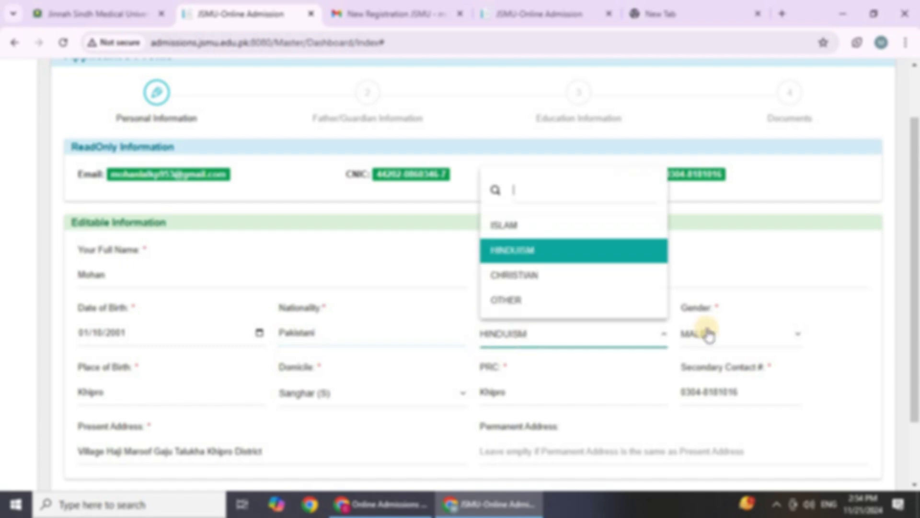
click(709, 333)
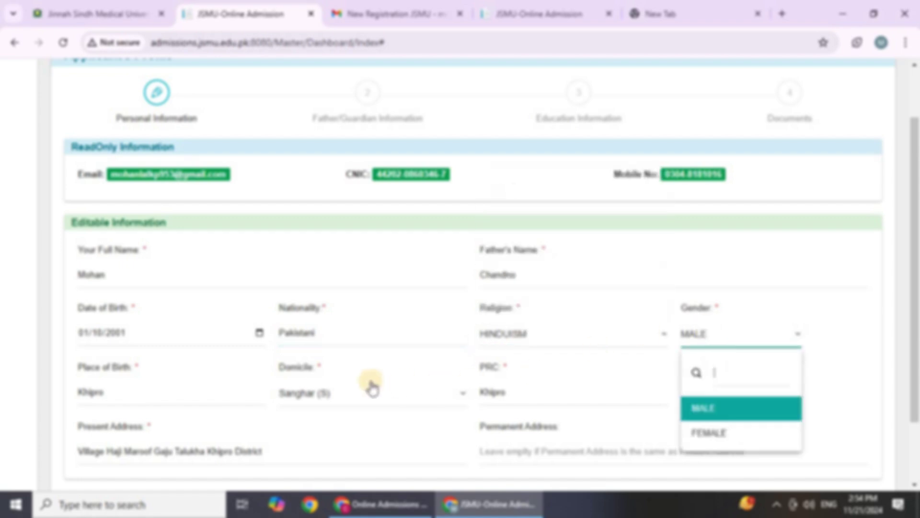
Step: Check place of birth, domicile, PRC, secondary contact and addresses, leave the permanent address empty, and proceed to Father/Guardian Information
scroll(297, 364, down, 1)
click(211, 325)
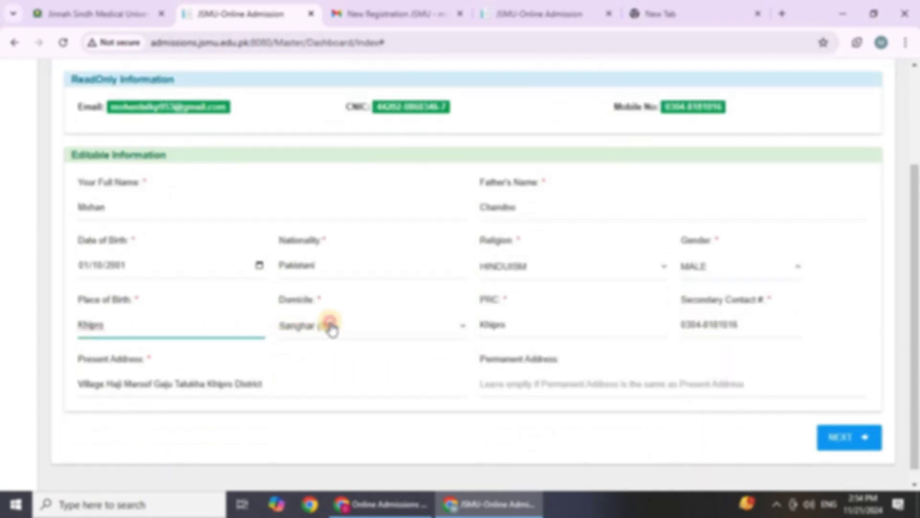
click(330, 327)
click(331, 328)
click(517, 318)
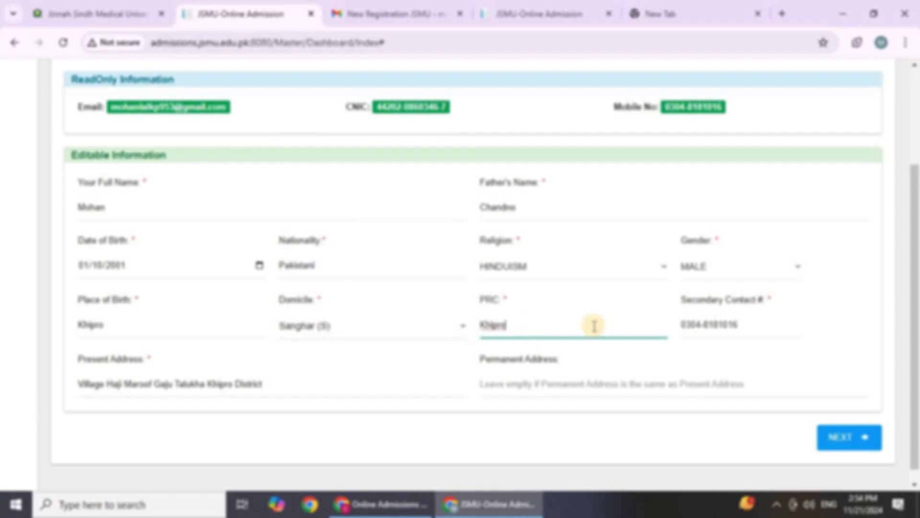
click(707, 325)
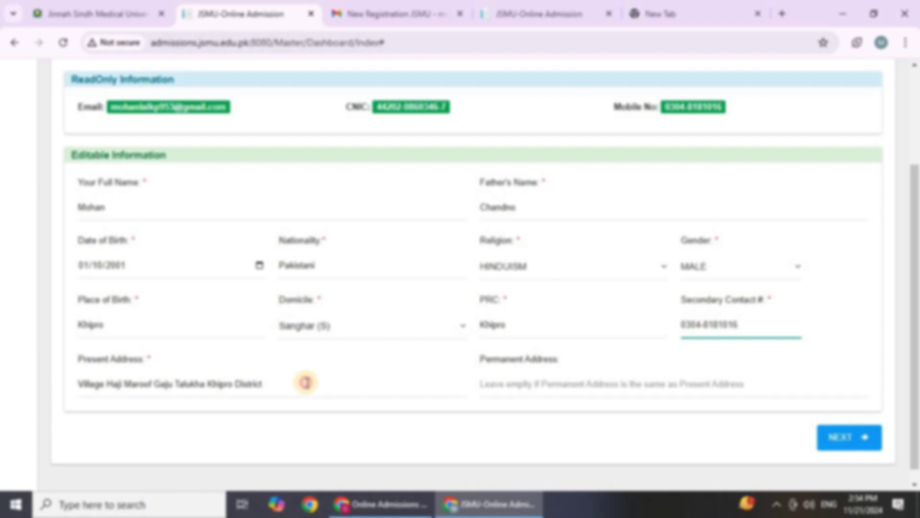
click(308, 382)
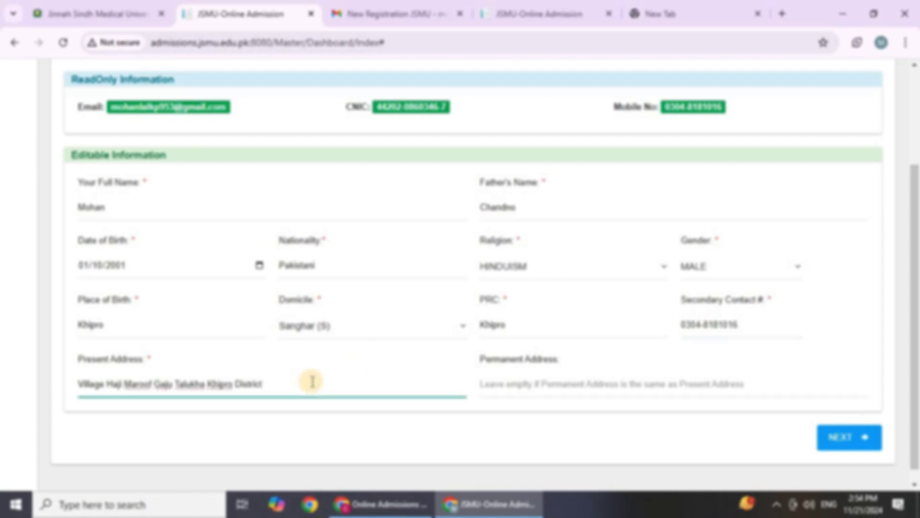
click(513, 387)
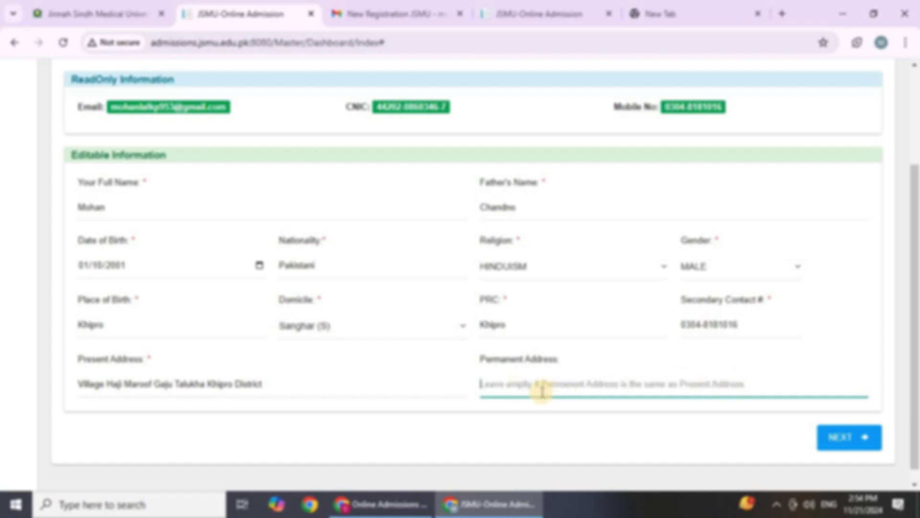
click(852, 442)
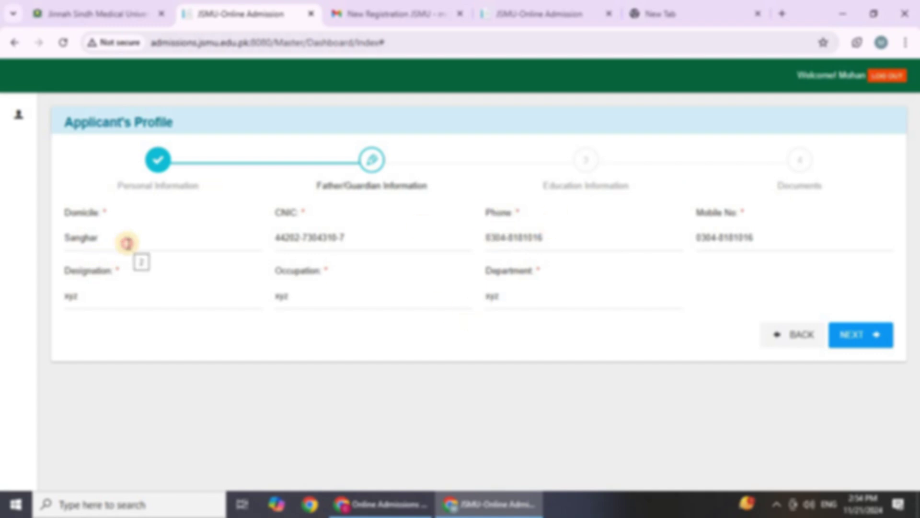
Step: Check the father's domicile, CNIC, phone and mobile numbers, designation, occupation and department, and proceed to Education Information
click(128, 242)
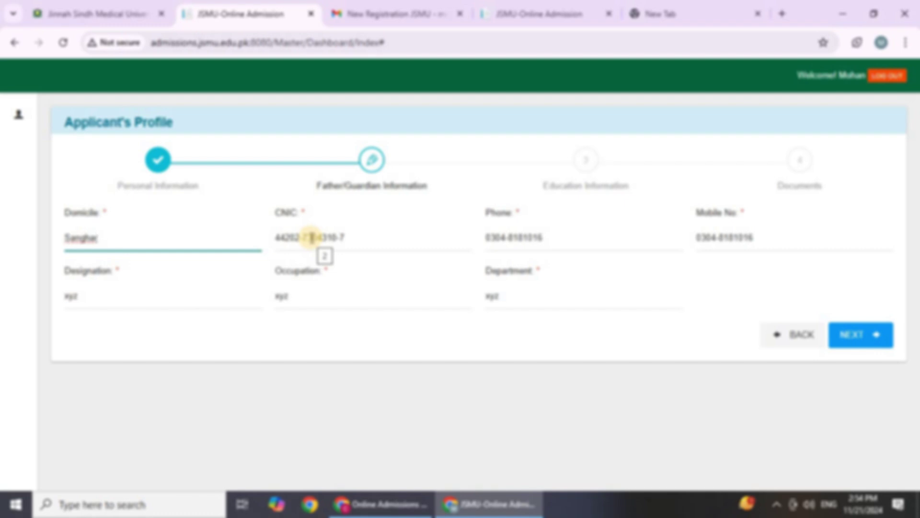
click(360, 242)
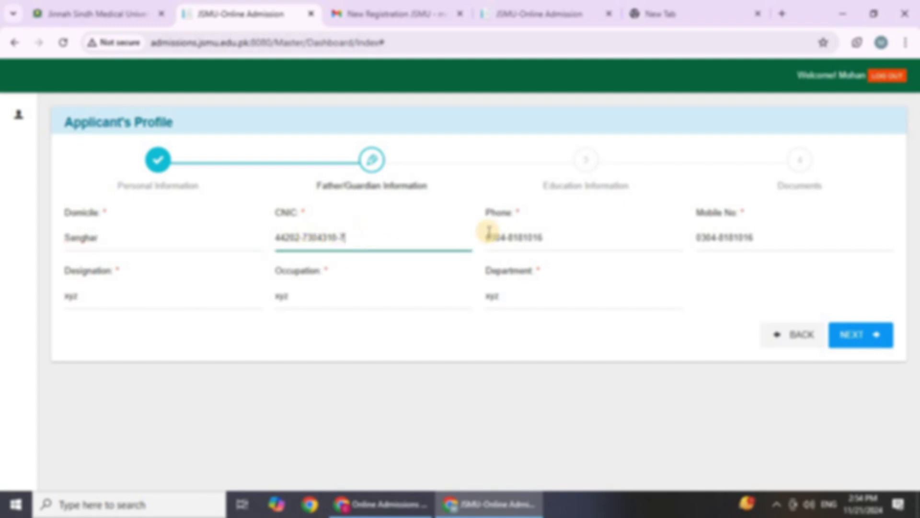
click(596, 242)
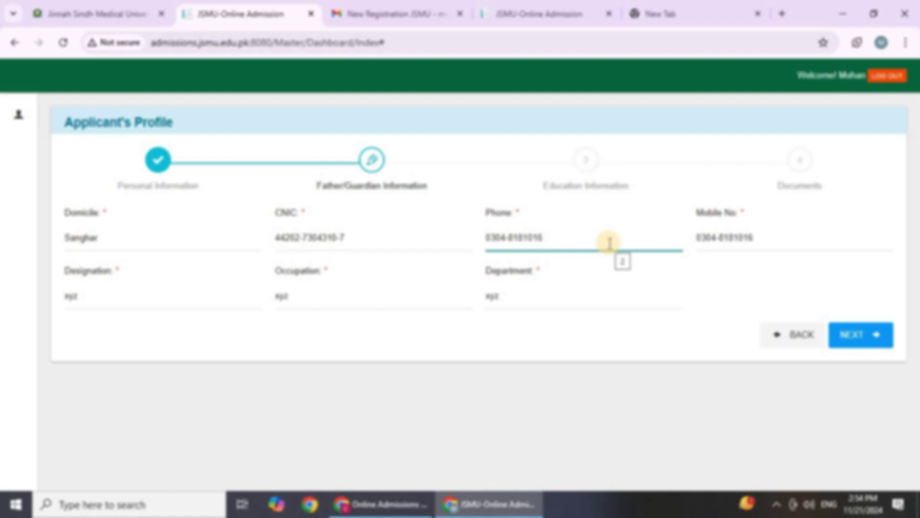
click(760, 247)
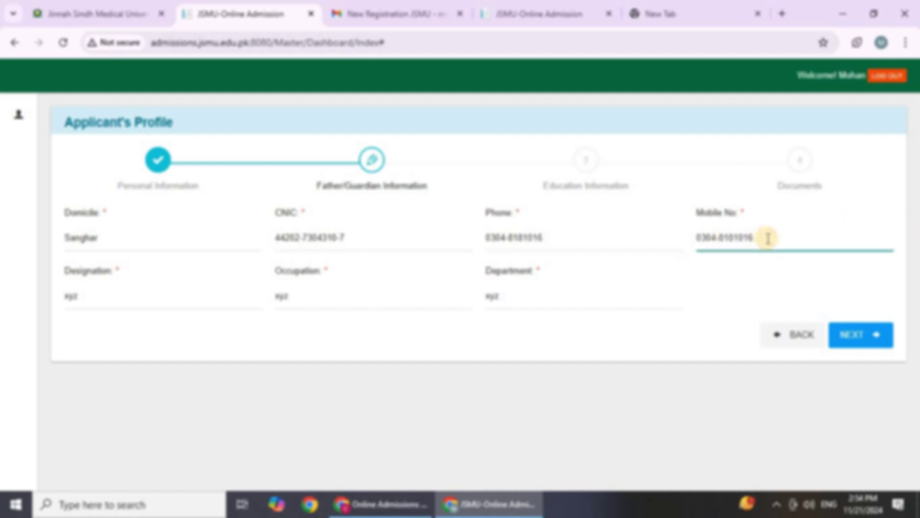
click(237, 305)
text(z)
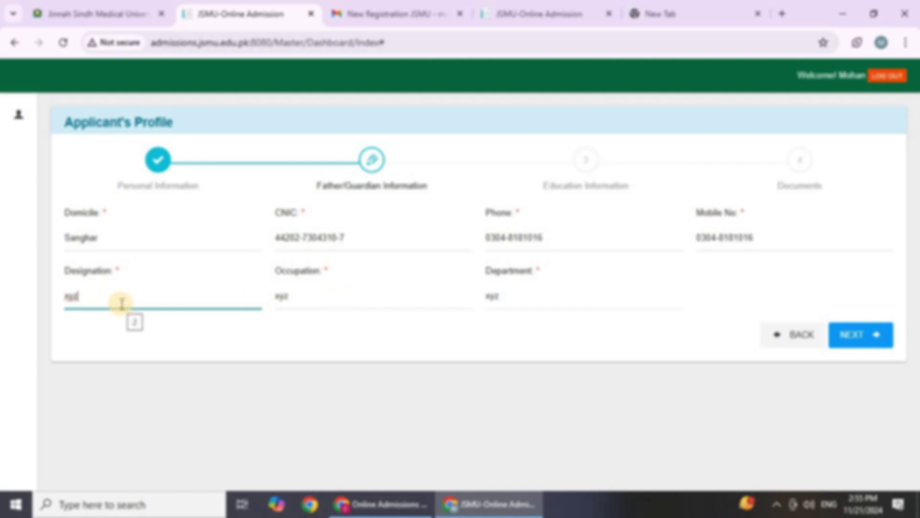
click(323, 296)
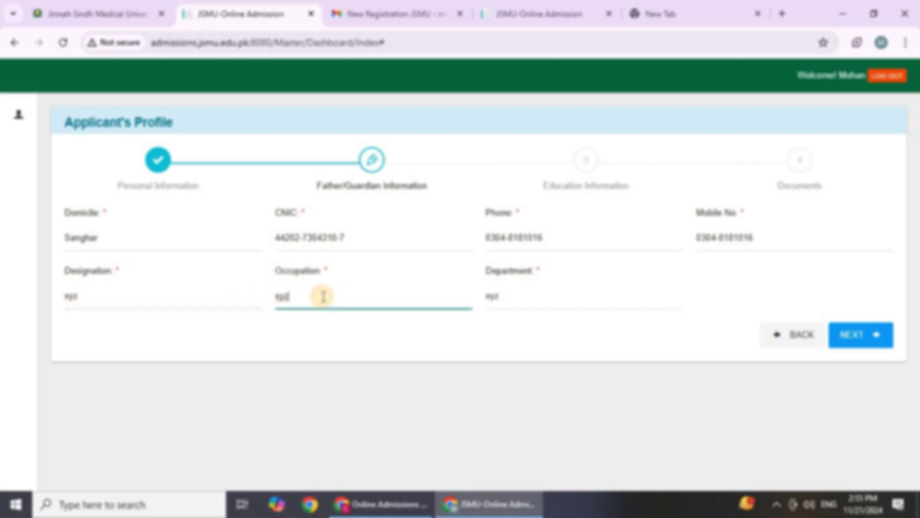
click(513, 297)
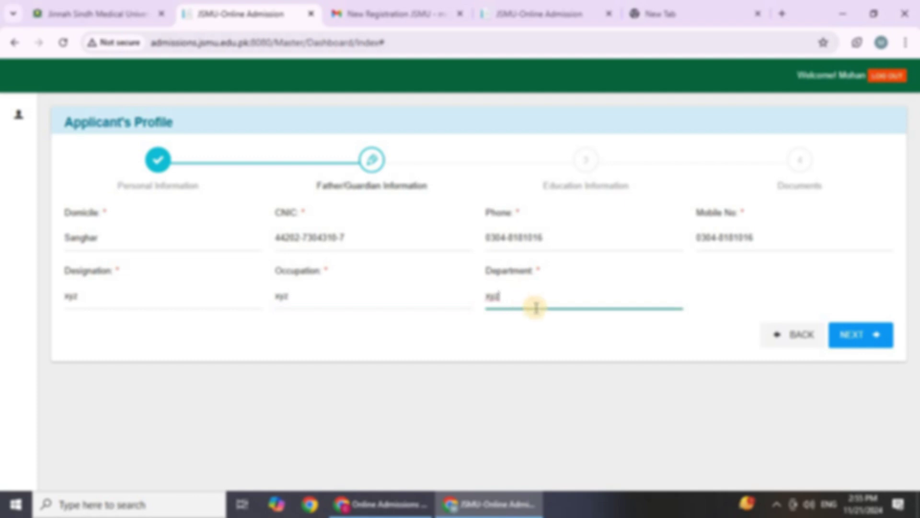
click(863, 332)
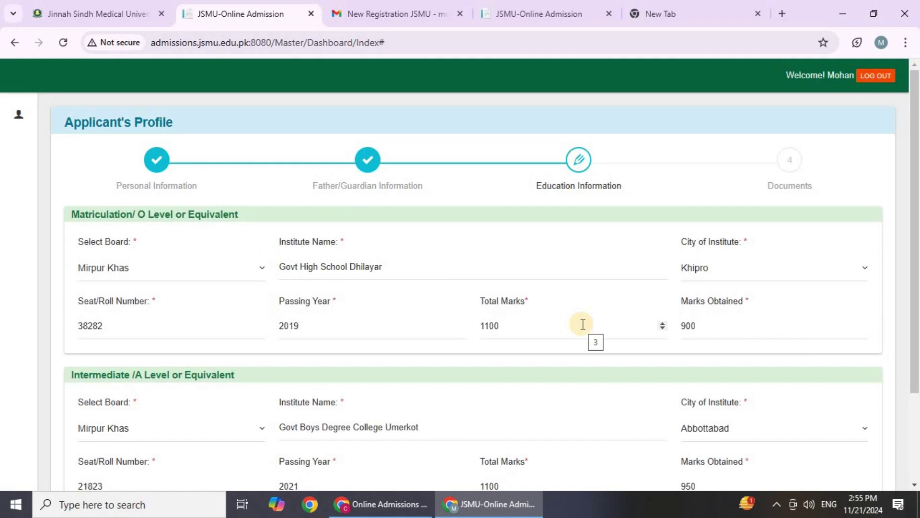
Step: Review the matriculation board, institute name, city, seat number, passing year, total marks and marks obtained
scroll(481, 211, down, 2)
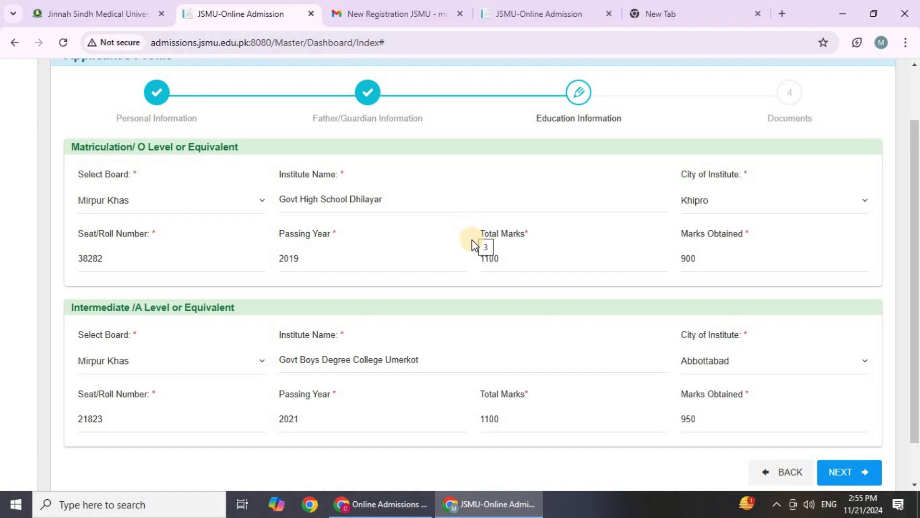
scroll(471, 239, up, 2)
click(169, 268)
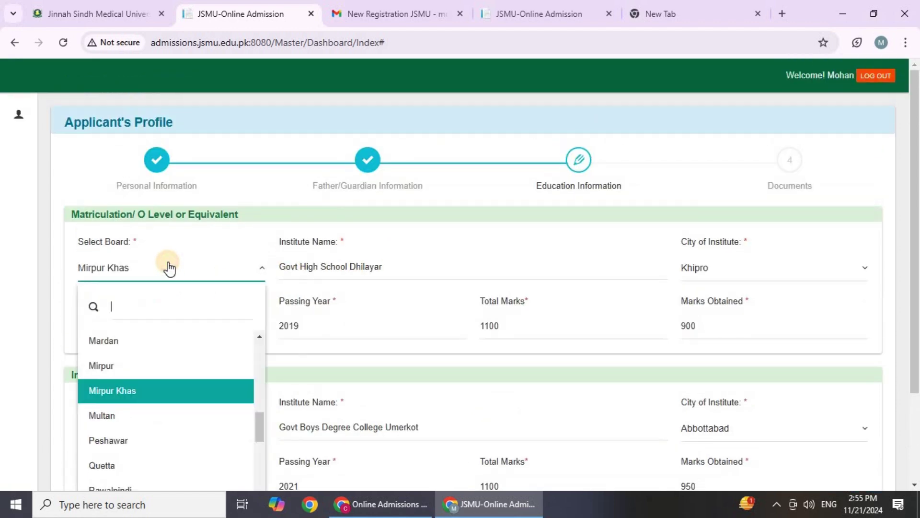
click(355, 265)
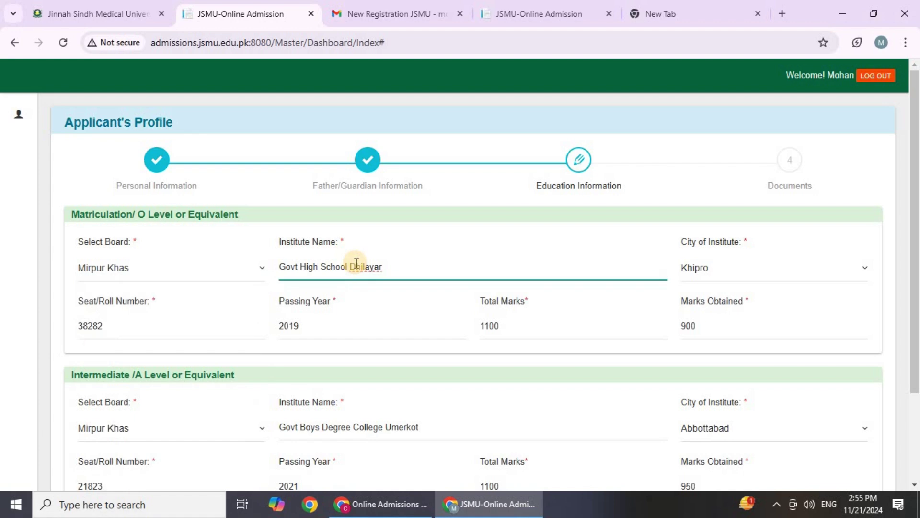
text(h)
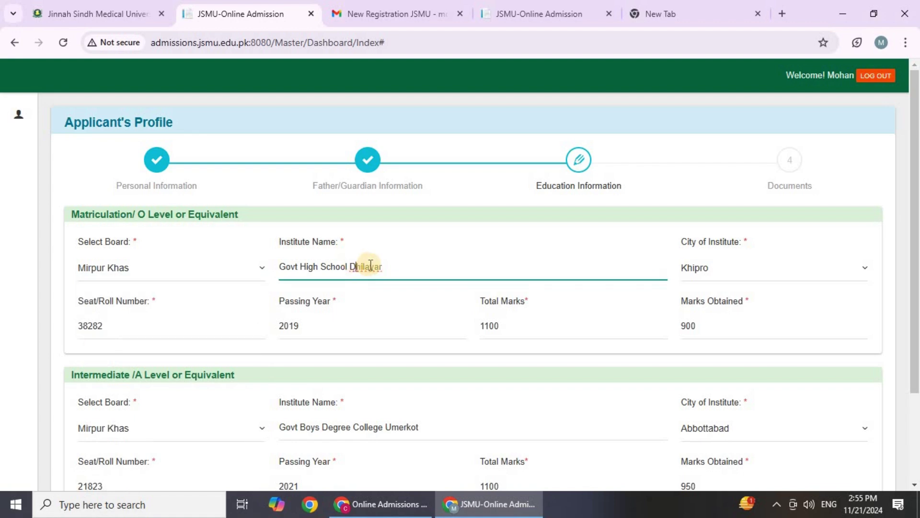
click(740, 278)
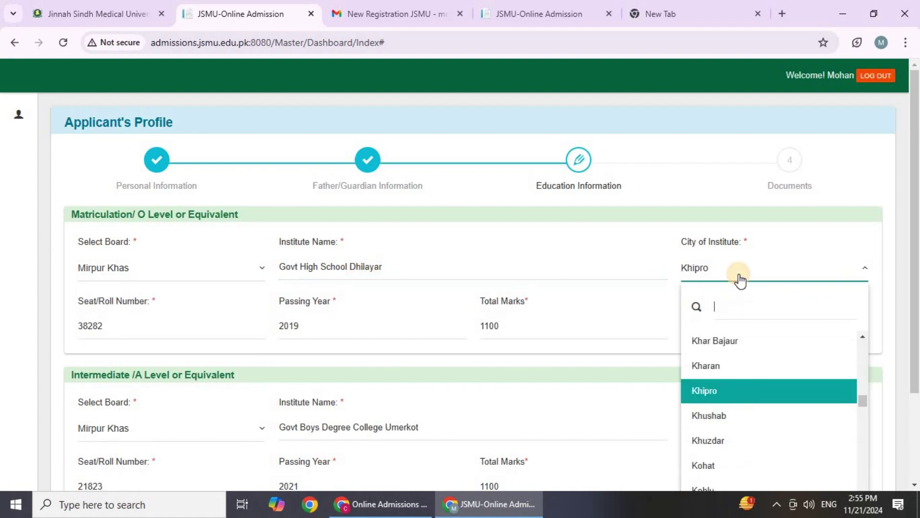
click(245, 325)
click(326, 326)
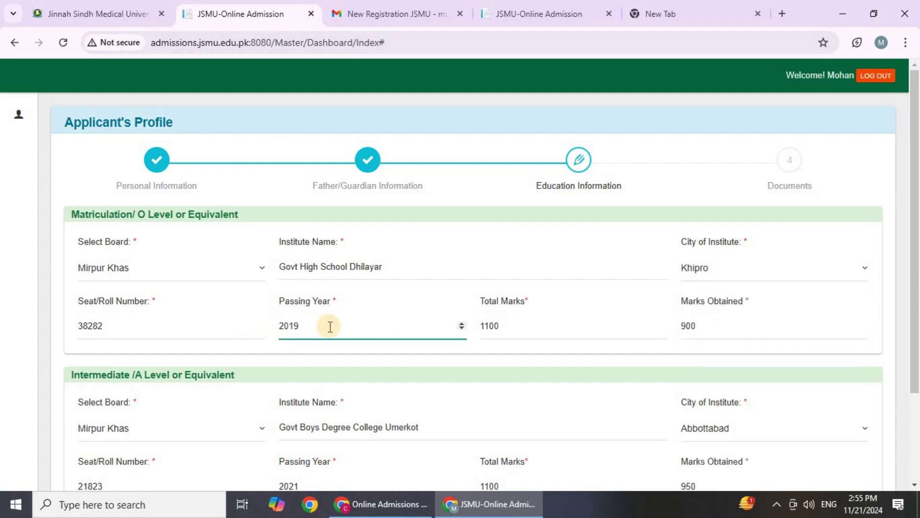
click(519, 322)
click(713, 319)
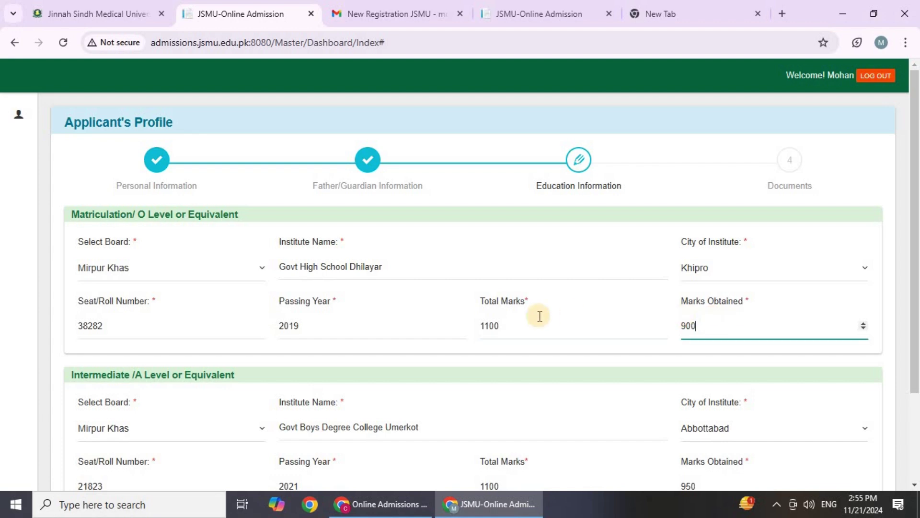
Step: Check the intermediate board and institute name, and set the intermediate institute's city to Umerkot
scroll(539, 314, down, 2)
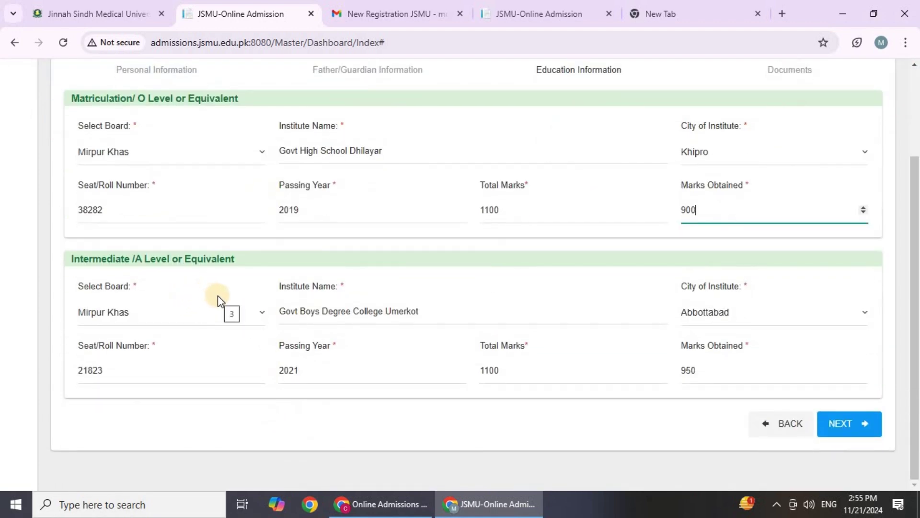
click(172, 318)
click(199, 317)
click(340, 309)
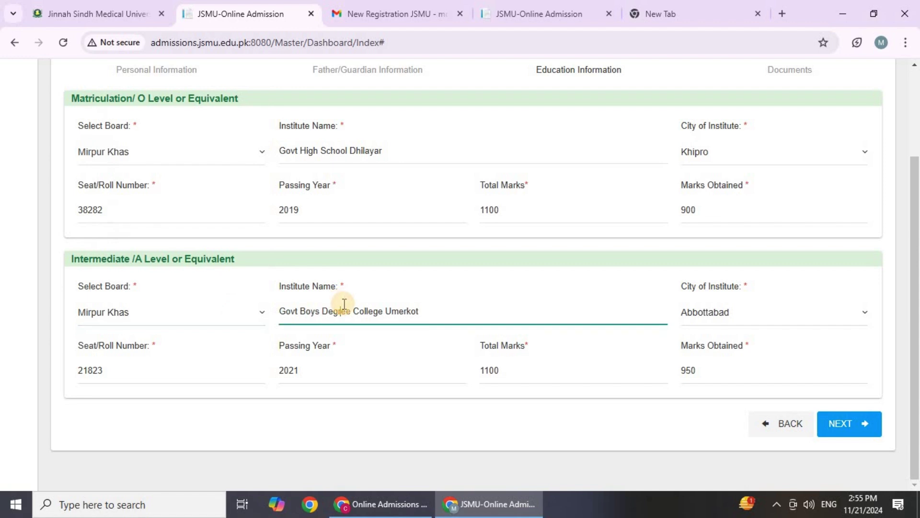
click(709, 318)
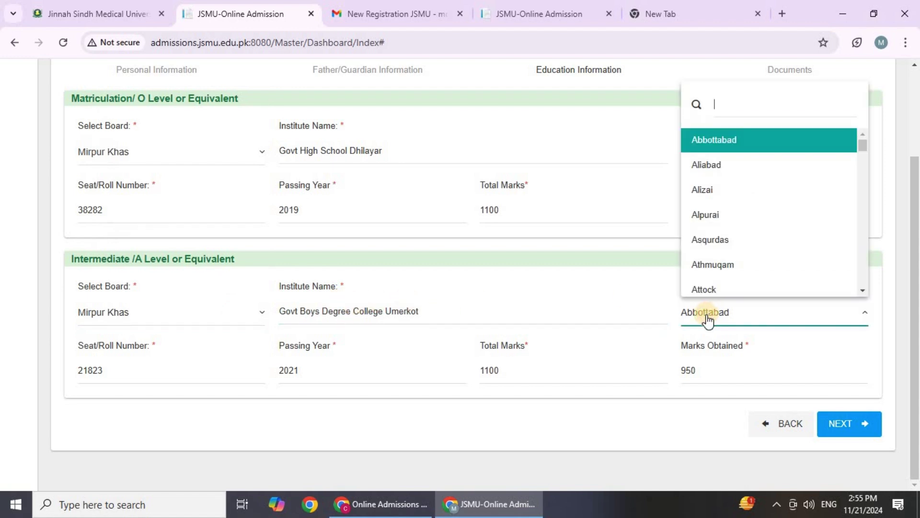
text(um)
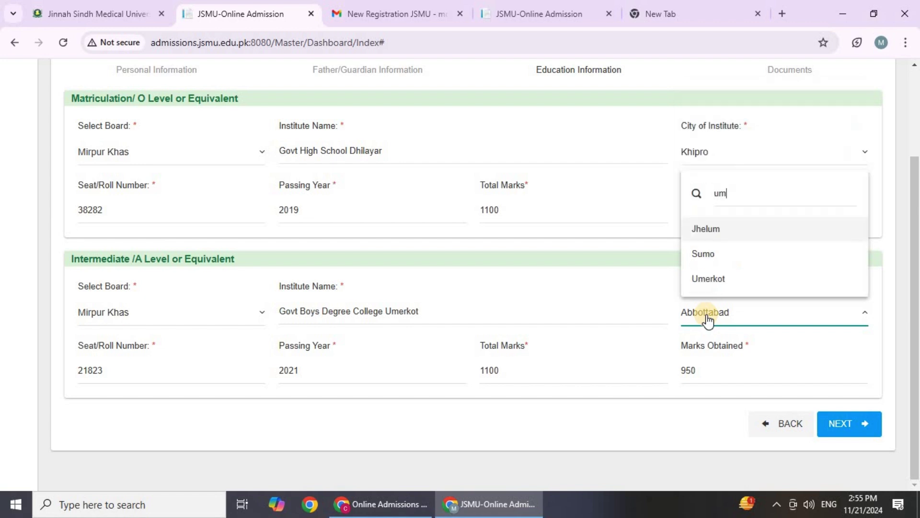
click(731, 280)
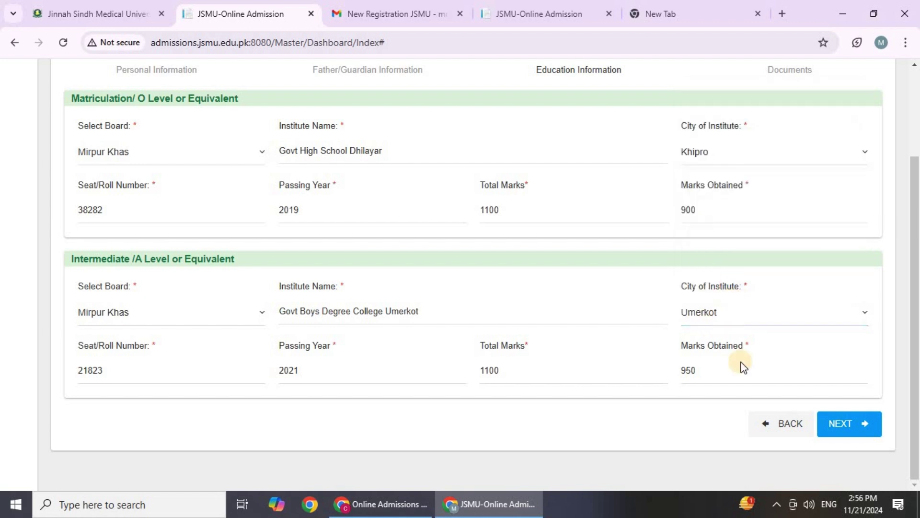
Step: Check the intermediate seat number, passing year and marks, and proceed to the Documents section
click(163, 370)
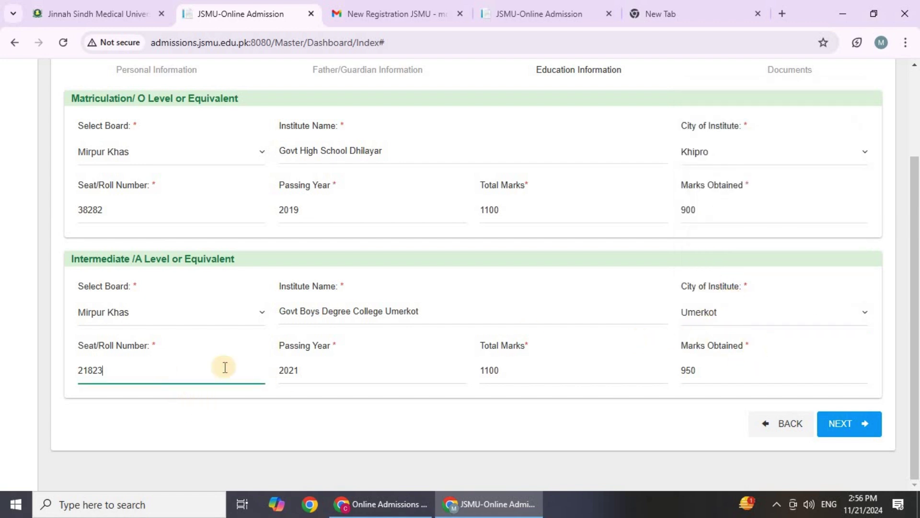
click(344, 378)
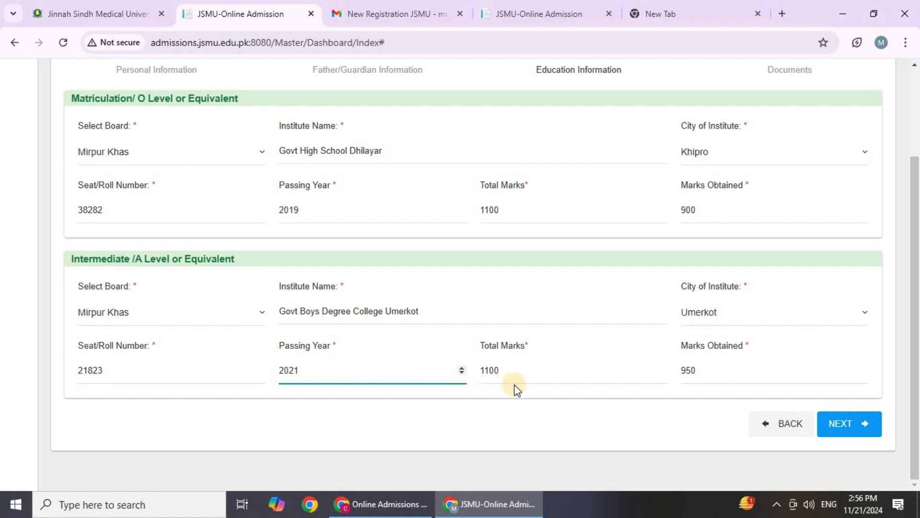
click(775, 381)
click(863, 425)
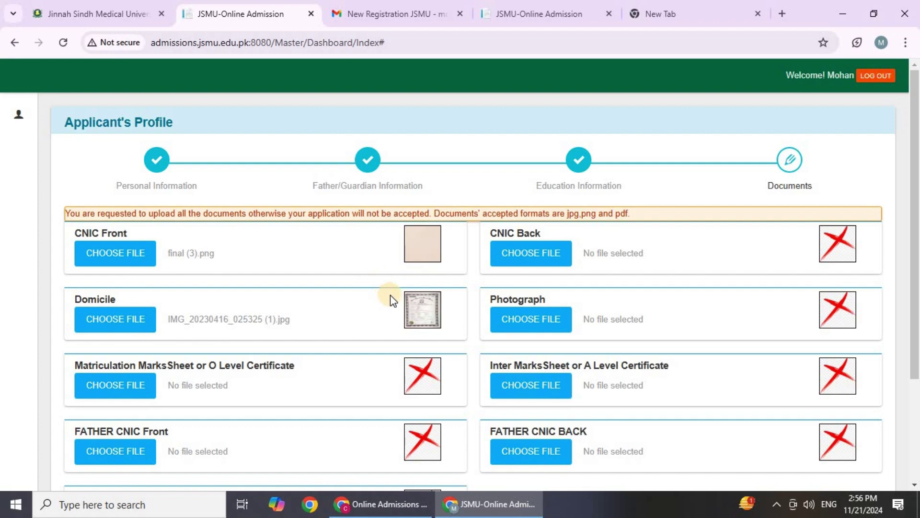
Step: Examine the required document uploads, from the applicant's CNIC to the father's domicile, and locate the final submit option
scroll(390, 295, down, 1)
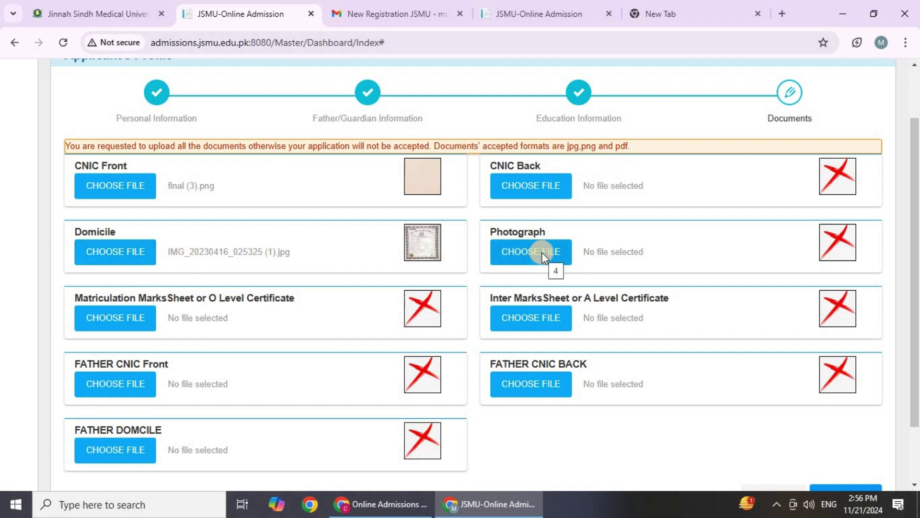
scroll(543, 257, down, 2)
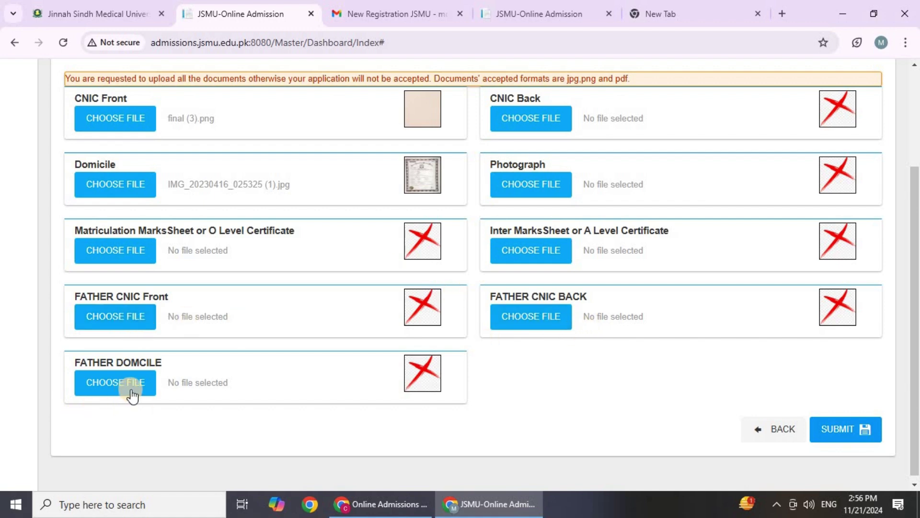
scroll(504, 389, up, 3)
scroll(508, 381, down, 3)
click(838, 434)
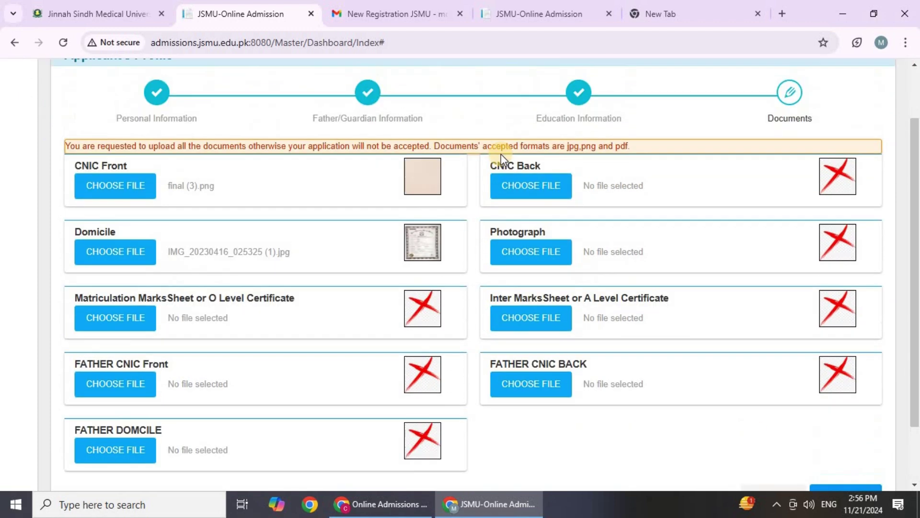
Step: Recheck the accepted file formats and the document upload list, and switch to the admission portal's sign-in page in the other browser window
scroll(617, 222, down, 3)
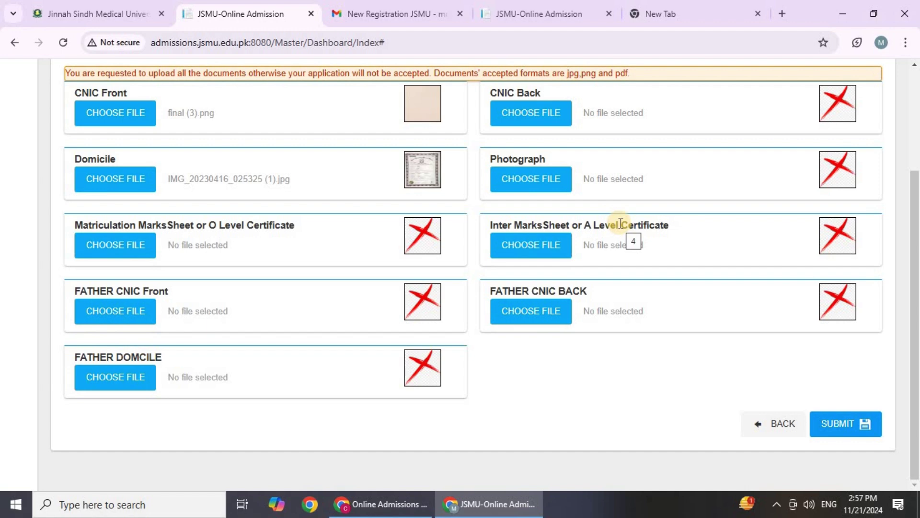
scroll(609, 224, up, 3)
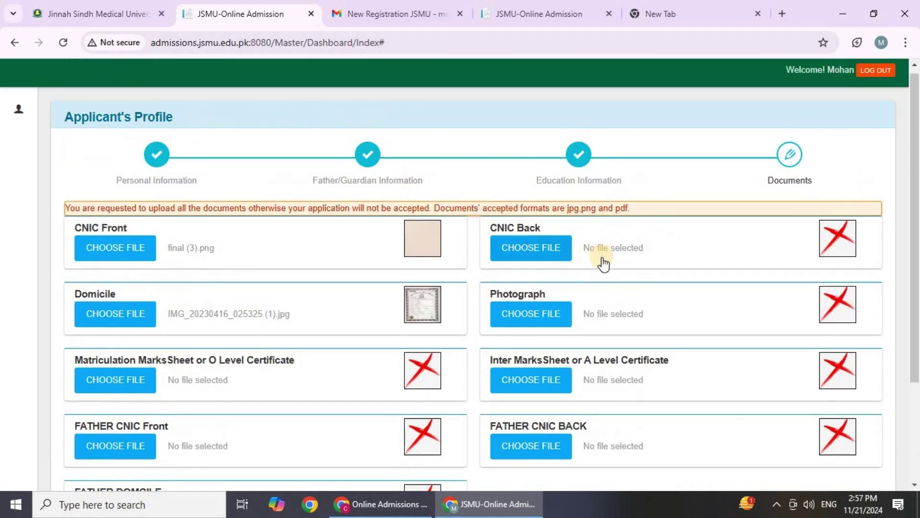
scroll(603, 263, down, 1)
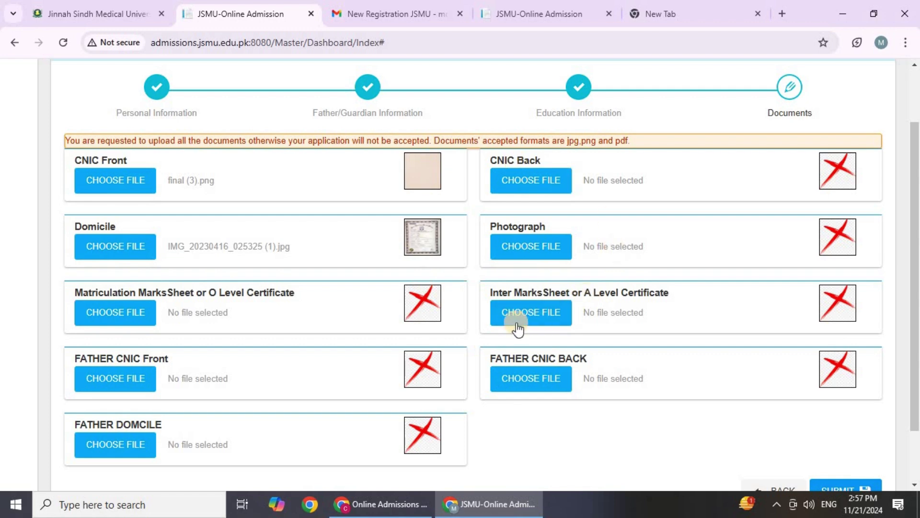
scroll(526, 312, down, 1)
scroll(544, 320, up, 2)
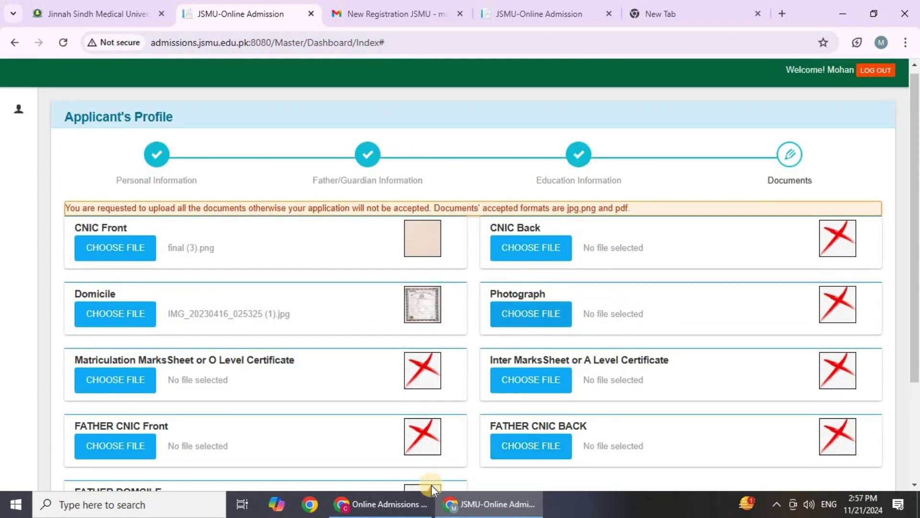
click(390, 506)
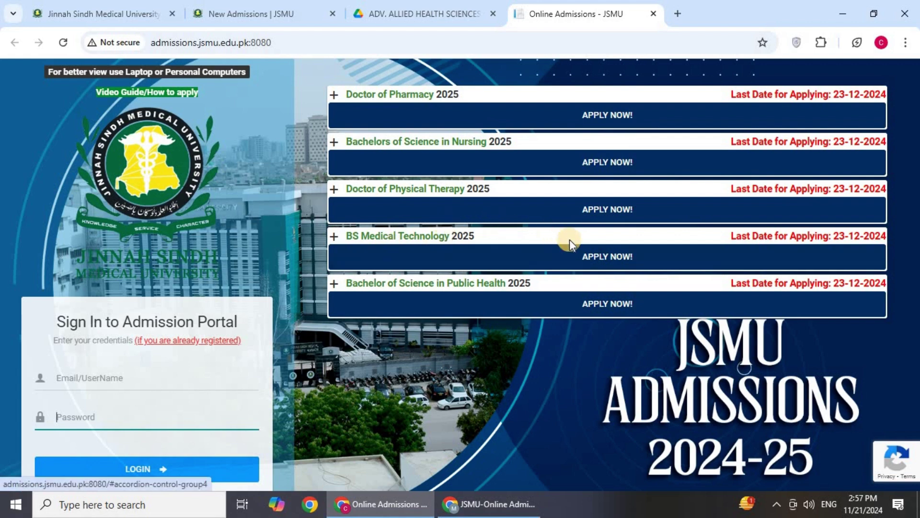